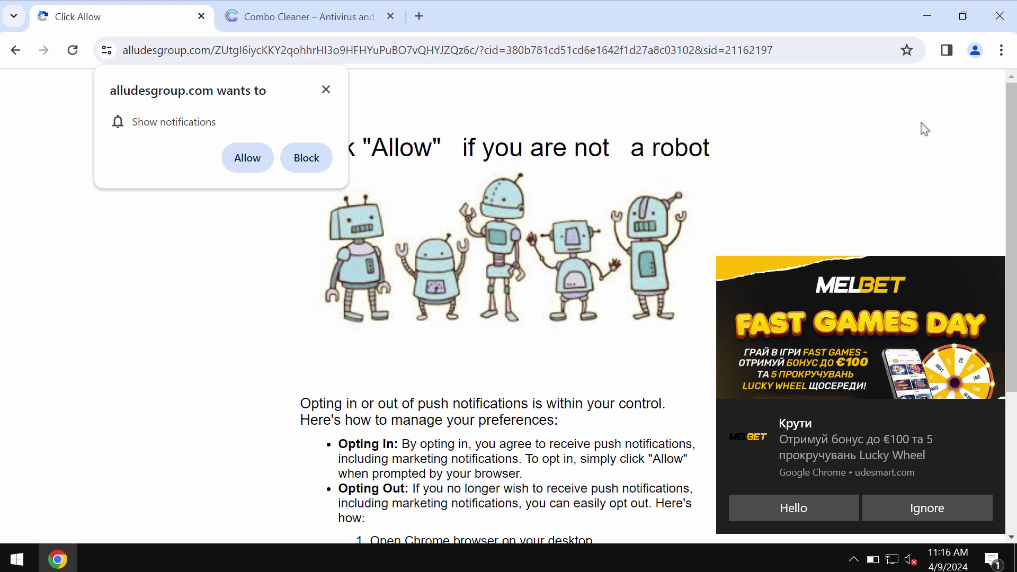
Step: Allow alludesgroup.com to show notifications from its 'Click Allow' page prompt
left_click(248, 157)
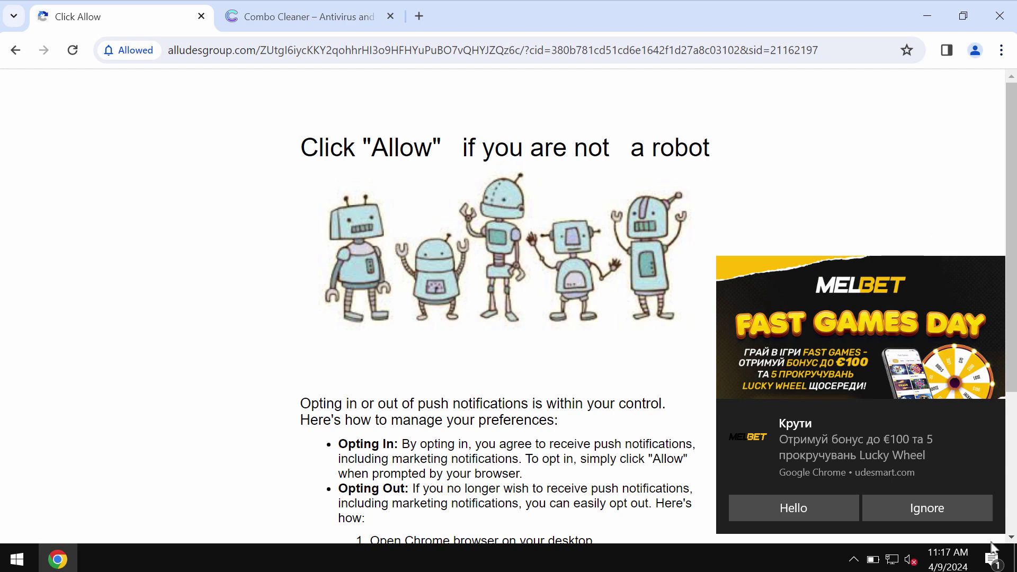
Step: Clear all pending notifications in the Windows Action Center and close the panel
left_click(992, 559)
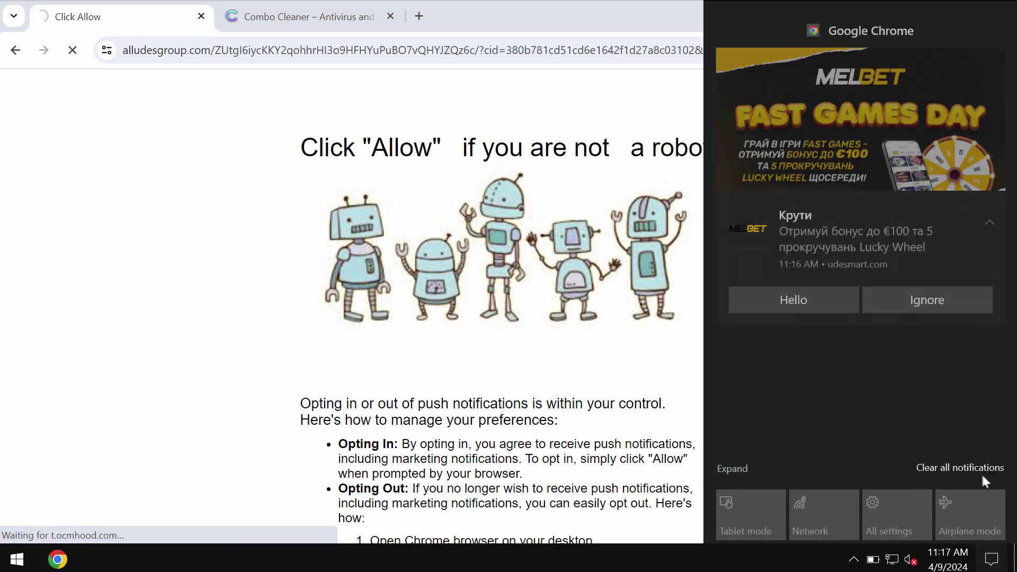
left_click(980, 474)
left_click(672, 353)
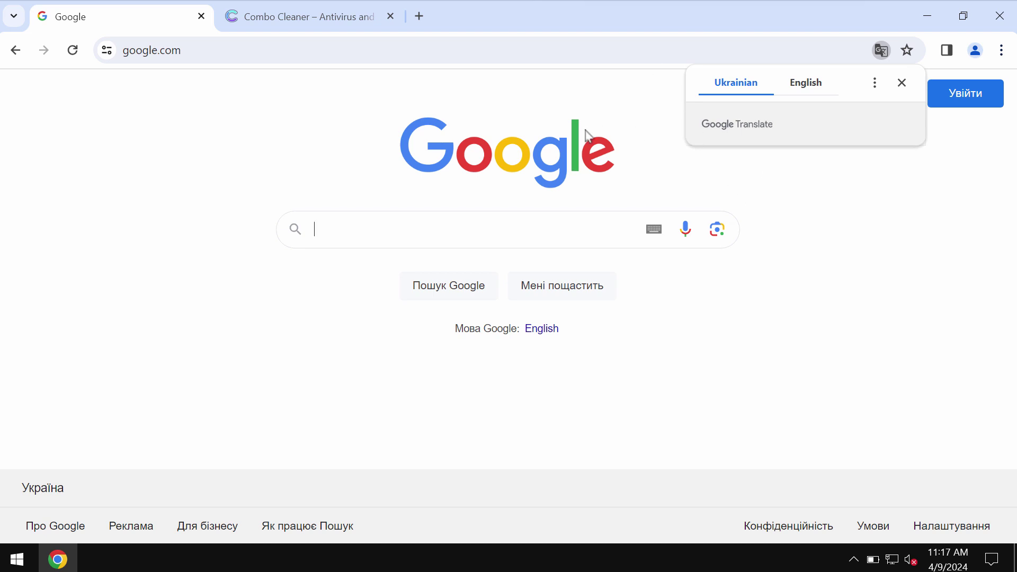
Step: Go to Chrome Settings > Site settings > Notifications to list the allowed sites
left_click(1001, 50)
scroll(874, 381, "down", 3)
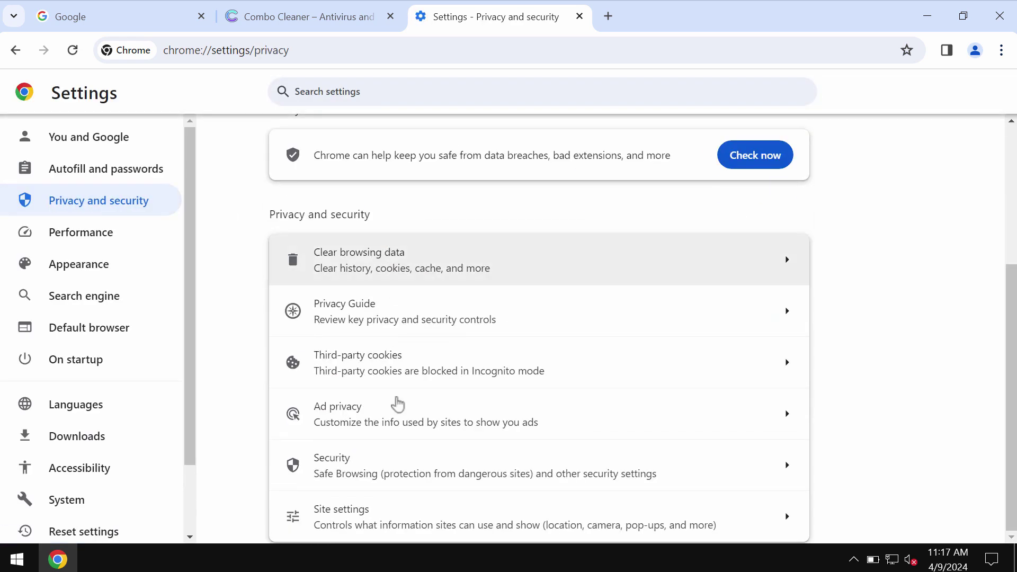
left_click(389, 521)
scroll(400, 405, "down", 3)
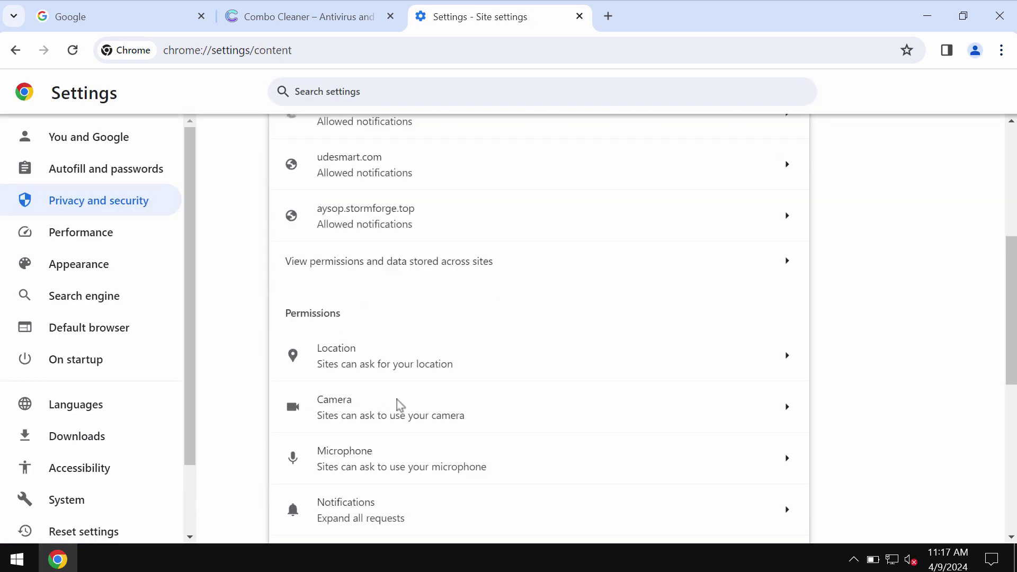
left_click(381, 508)
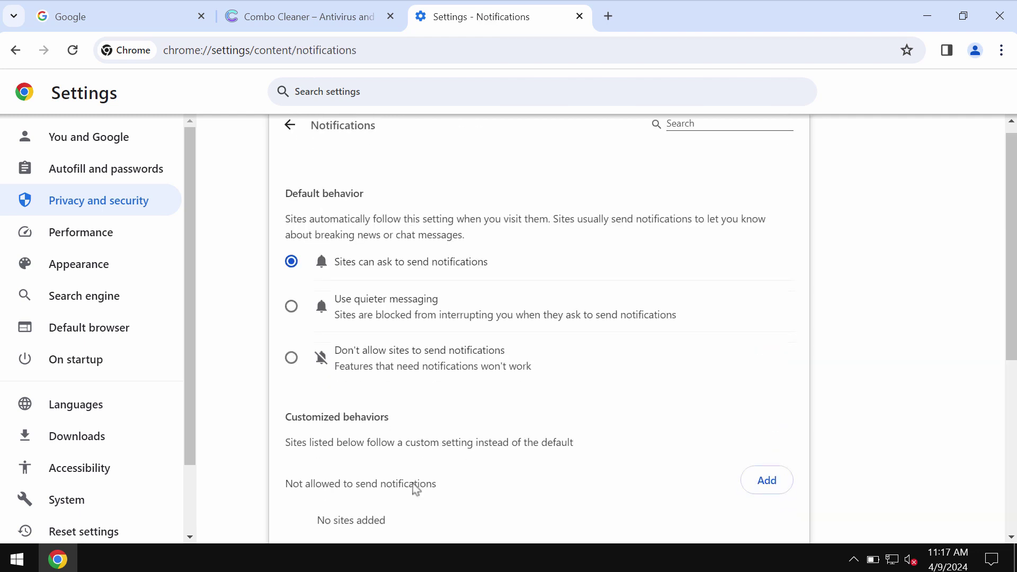
scroll(414, 488, "down", 4)
Step: Remove alludesgroup.com, topfieldnow.com, udesmart.com, goldensmith.top, lovelydating.top and aysop.stormforge.top from allowed notifications
left_click(777, 287)
left_click(769, 352)
left_click(777, 324)
left_click(739, 389)
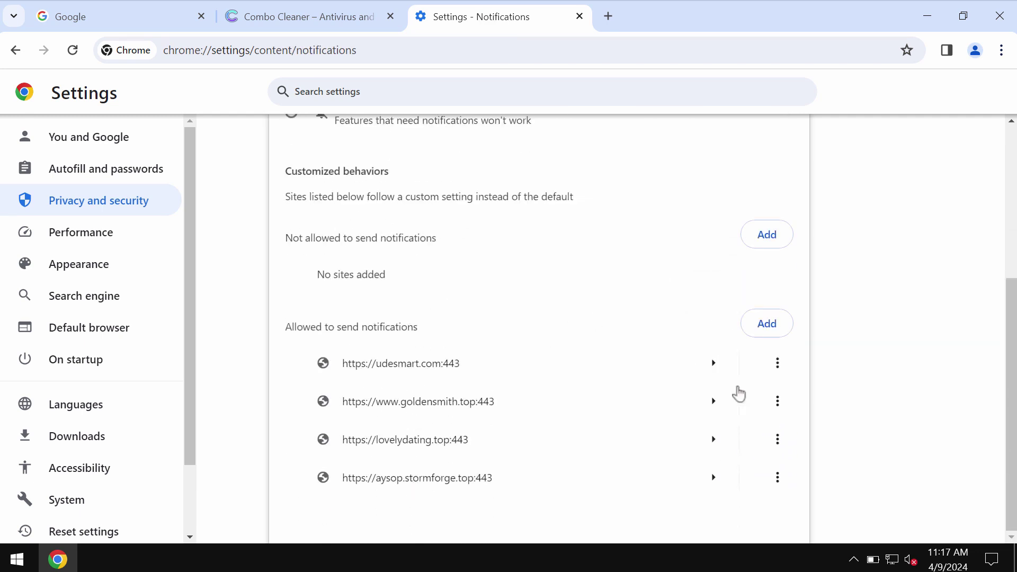
left_click(778, 363)
left_click(742, 440)
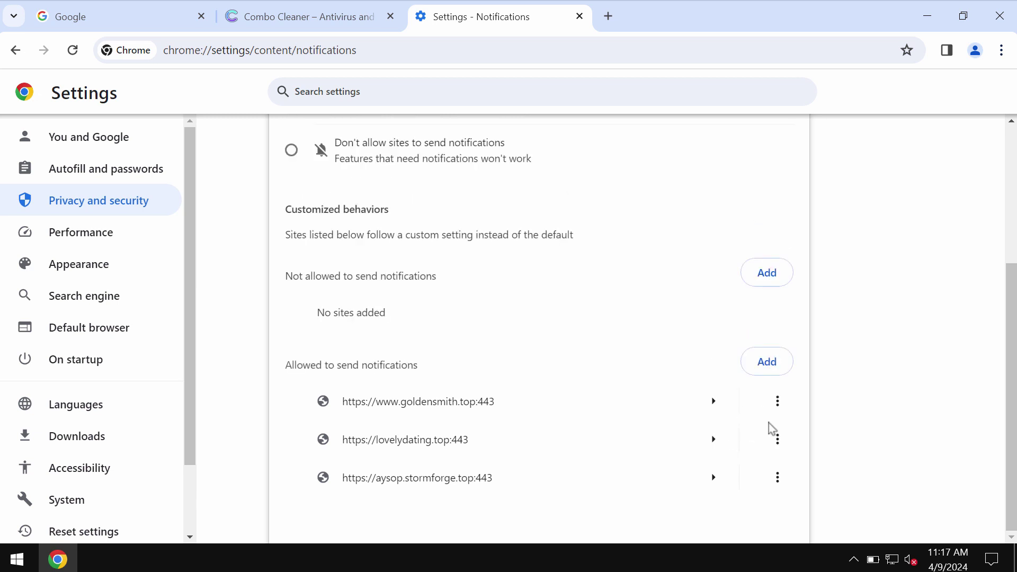
left_click(778, 401)
left_click(741, 469)
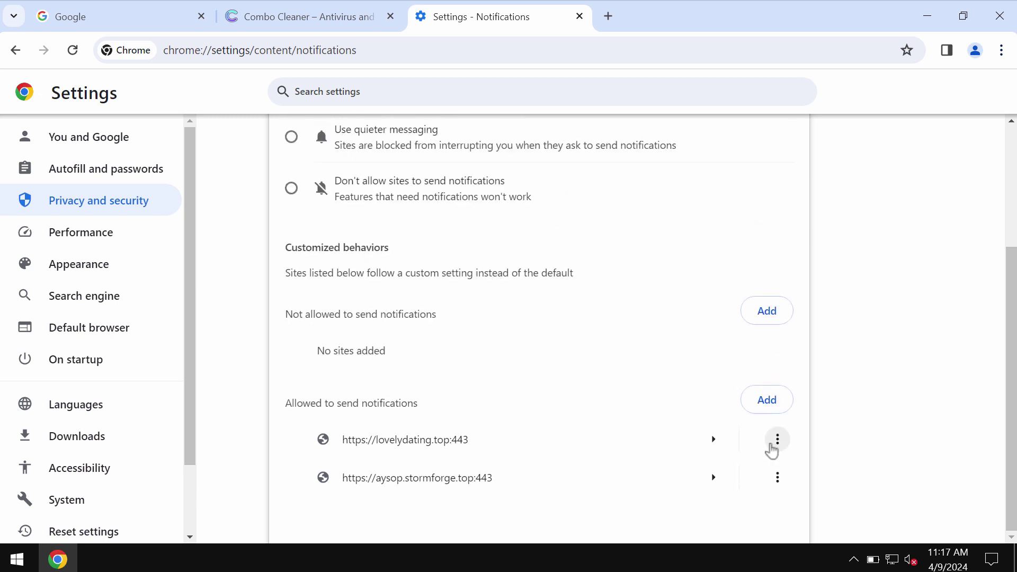
left_click(777, 440)
left_click(766, 504)
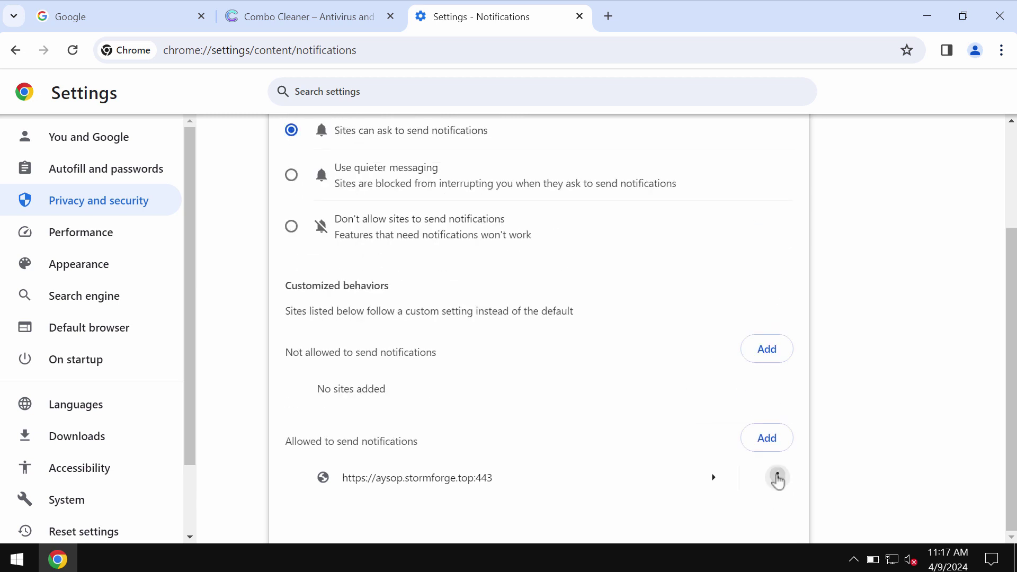
left_click(778, 478)
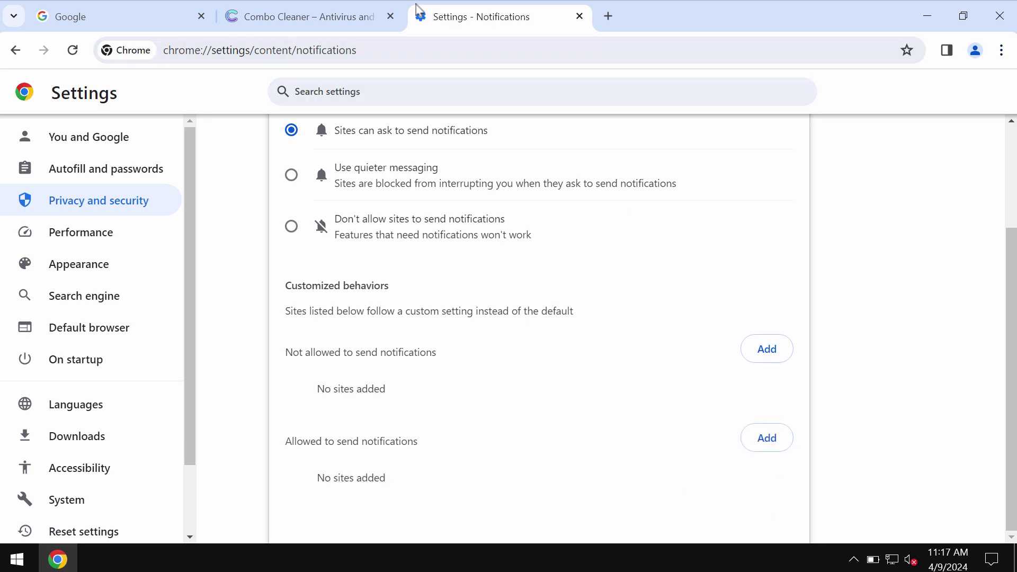
Step: Close the Google and notification settings tabs, keeping the Combo Cleaner tab
left_click(366, 16)
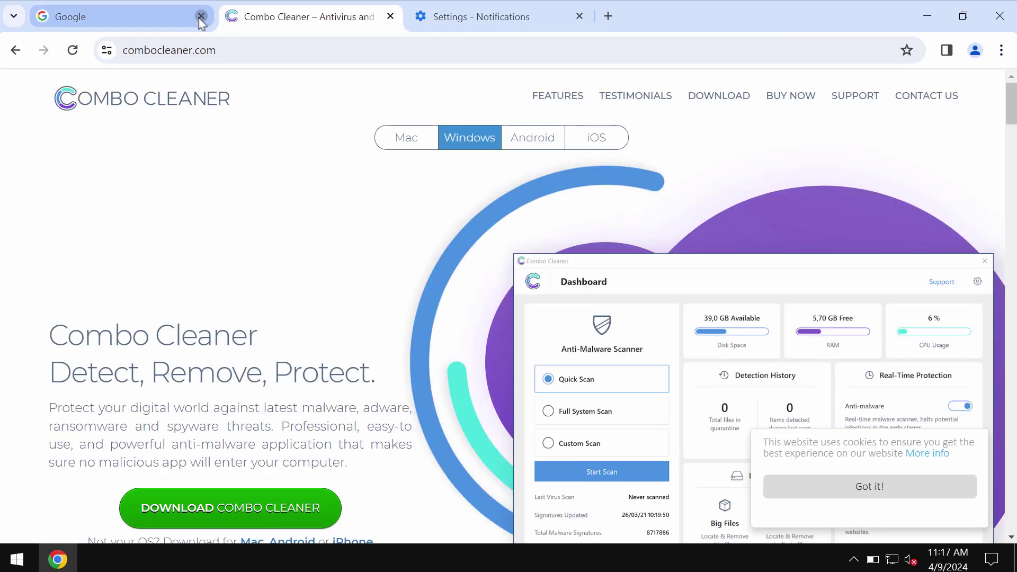
left_click(200, 16)
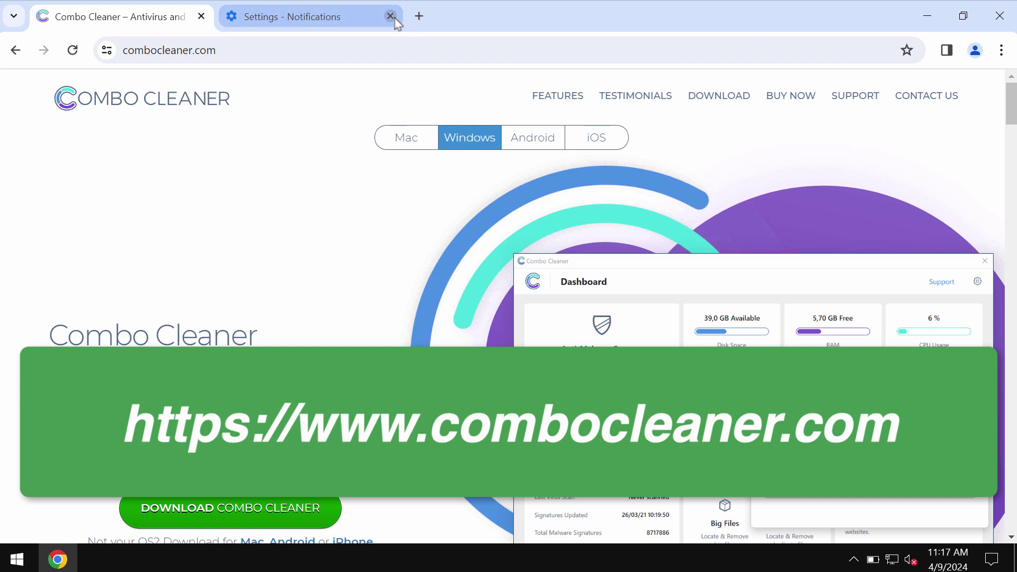
left_click(391, 16)
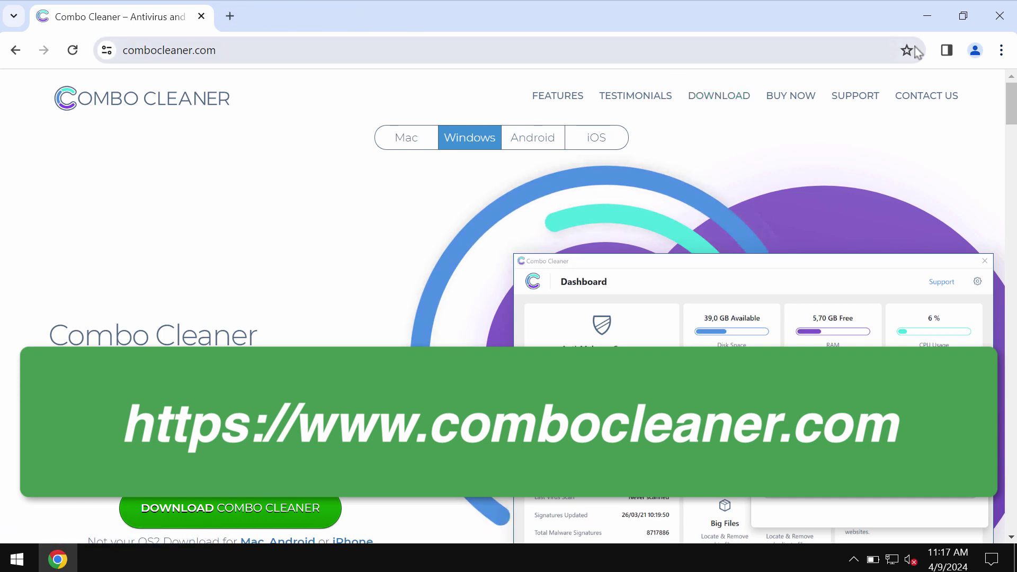
Step: Minimize Chrome and launch Combo Cleaner from its desktop shortcut
left_click(927, 16)
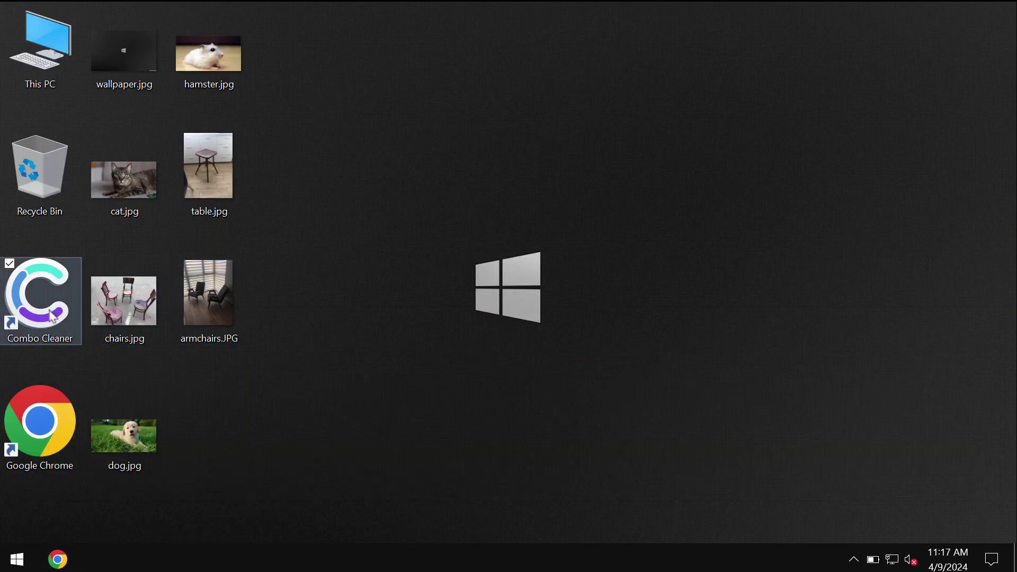
double_click(41, 298)
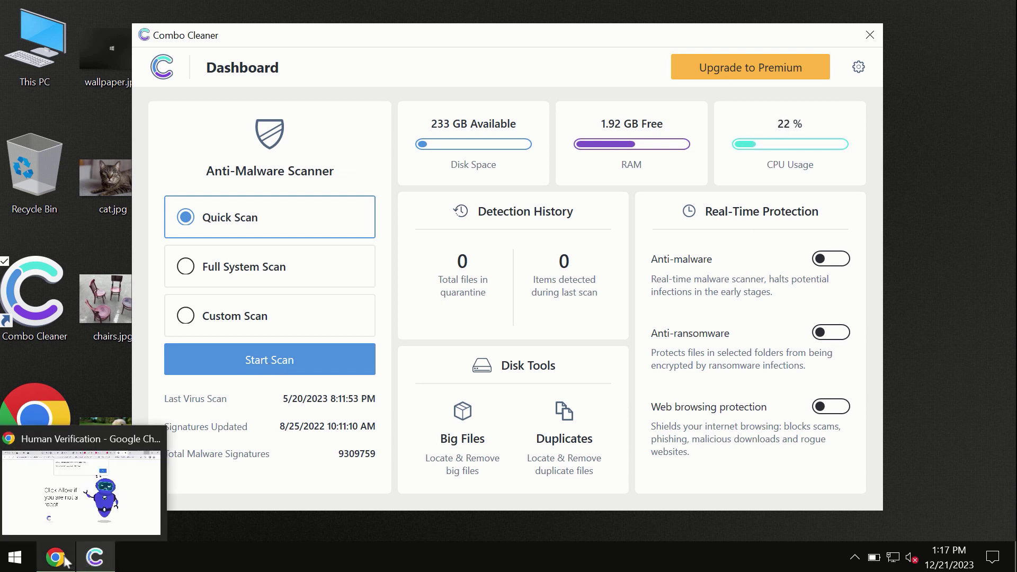
Step: Bring Chrome back to the front and load combocleaner.com in a new tab
mouse_move(57, 559)
left_click(56, 556)
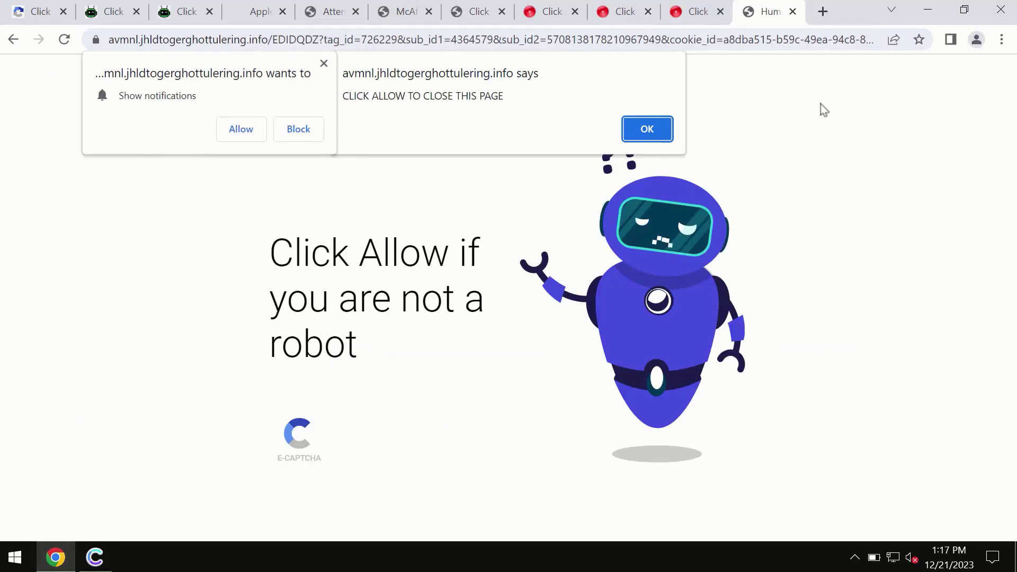
left_click(824, 11)
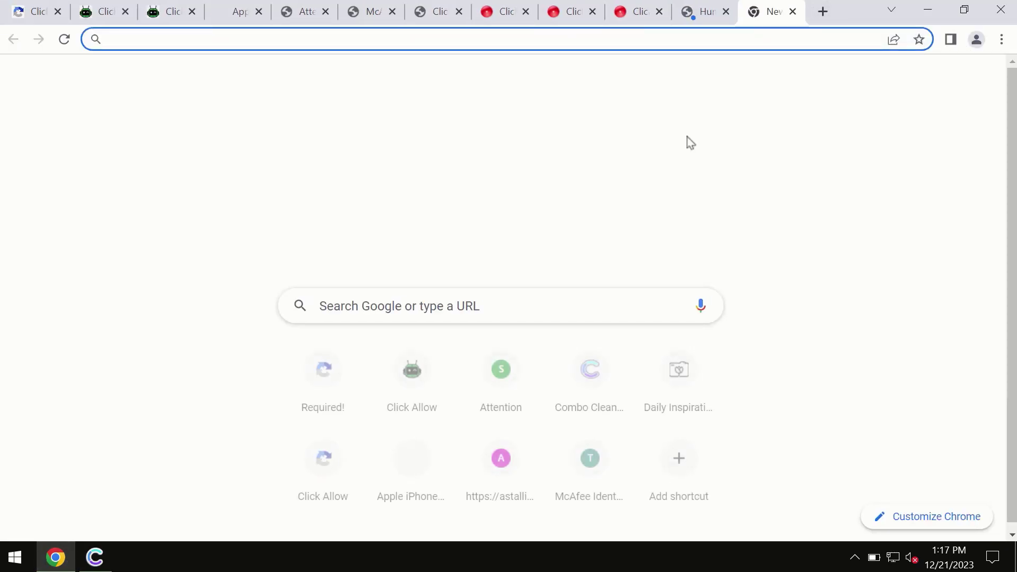
type("c")
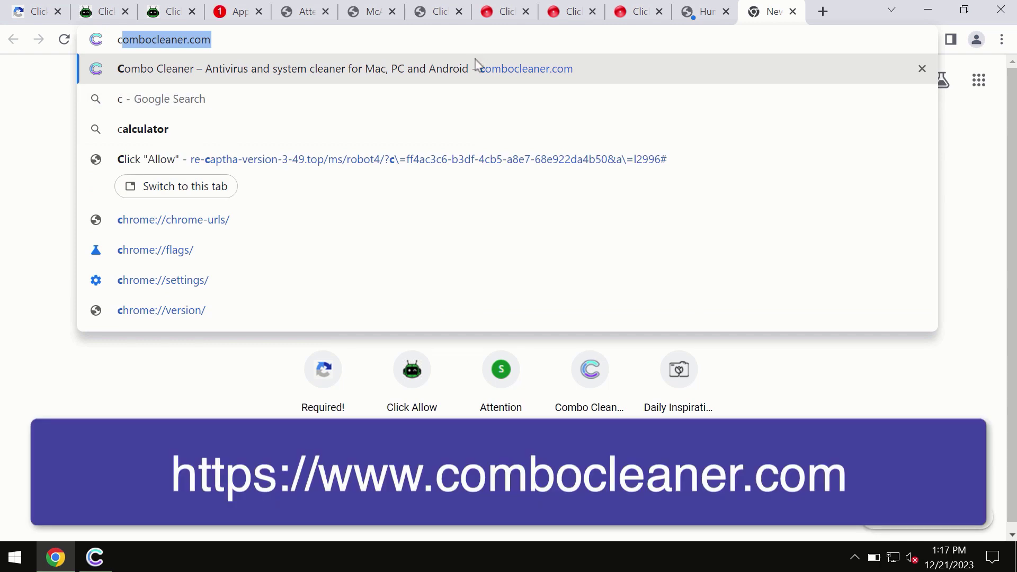
key("Return")
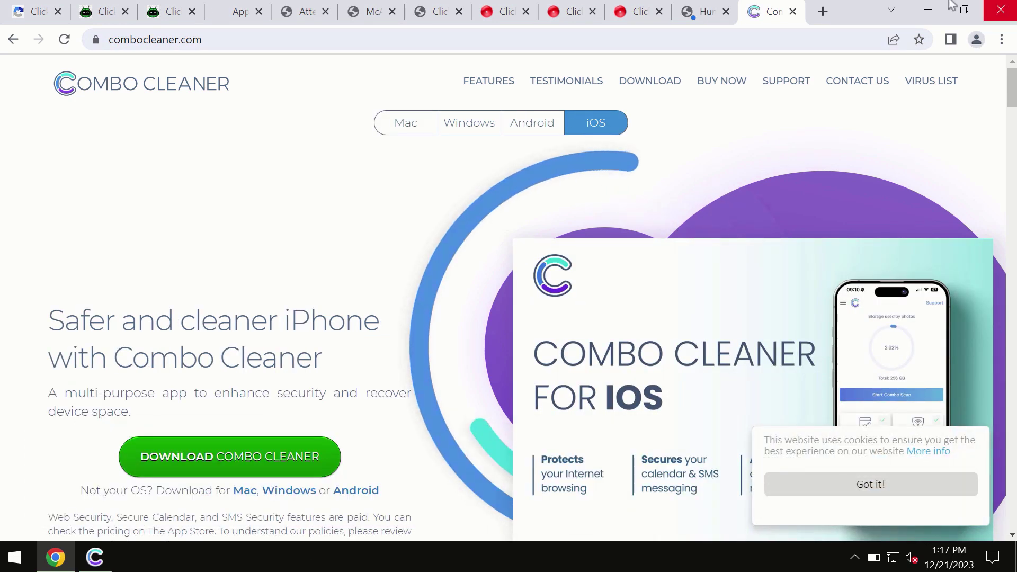
Step: Minimize Chrome and run Combo Cleaner's Quick Scan, which flags six spam ad items
left_click(929, 9)
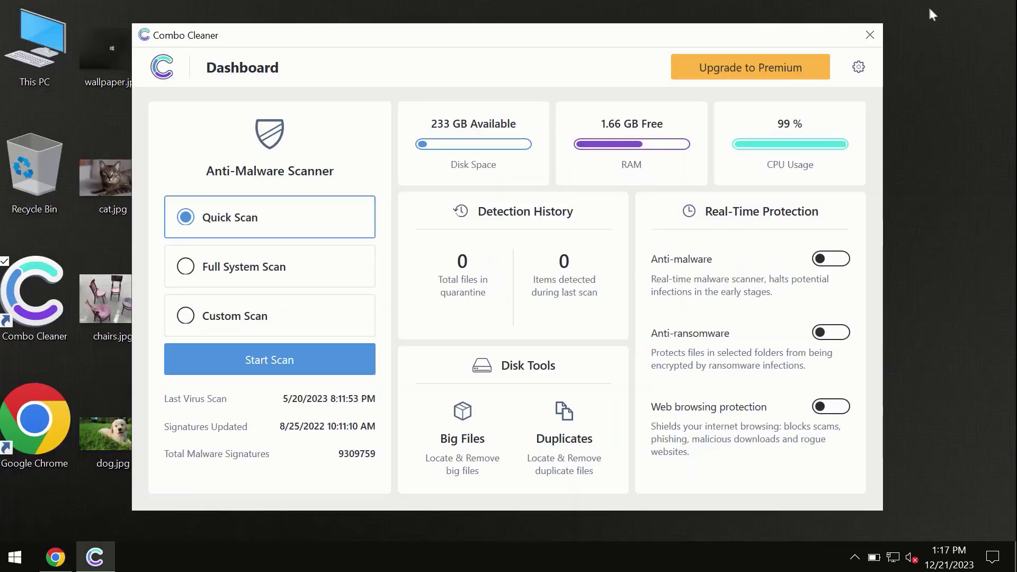
left_click(269, 362)
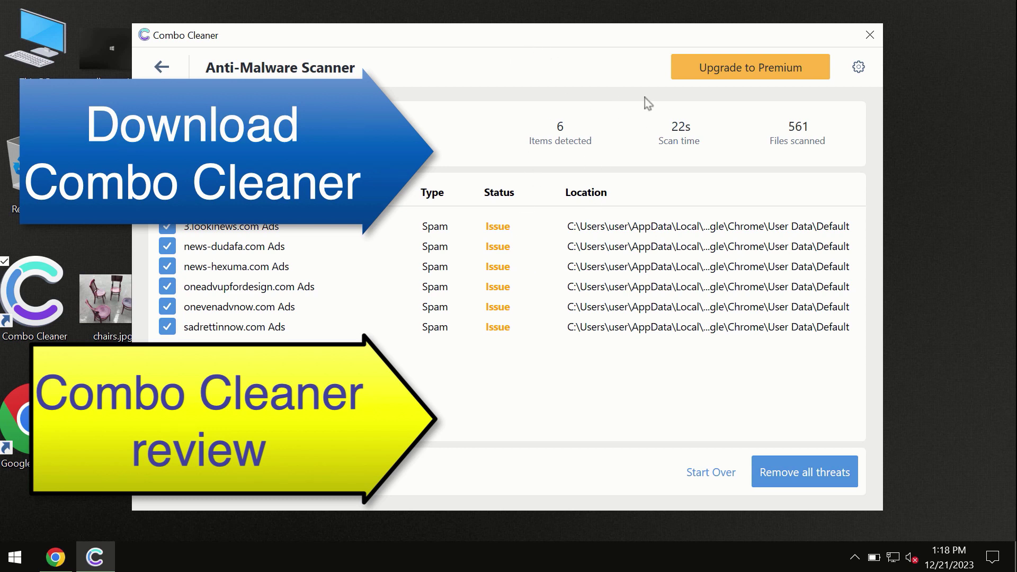
left_click(729, 72)
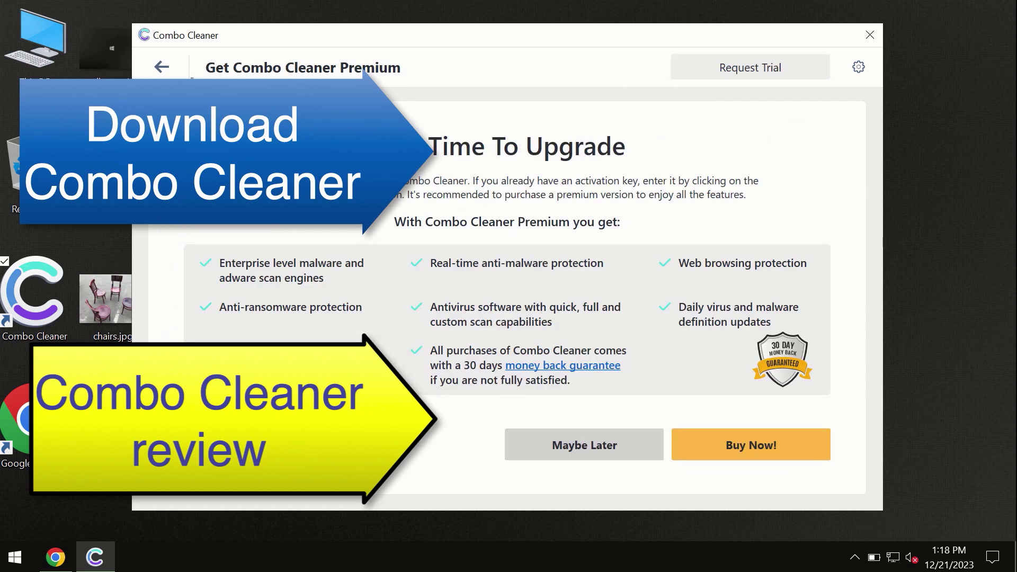
left_click(169, 70)
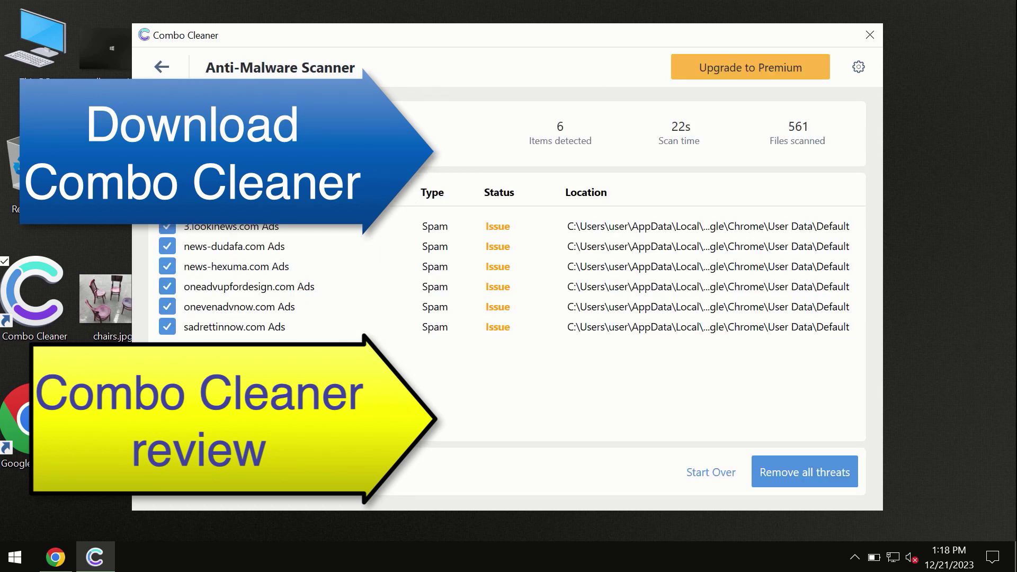